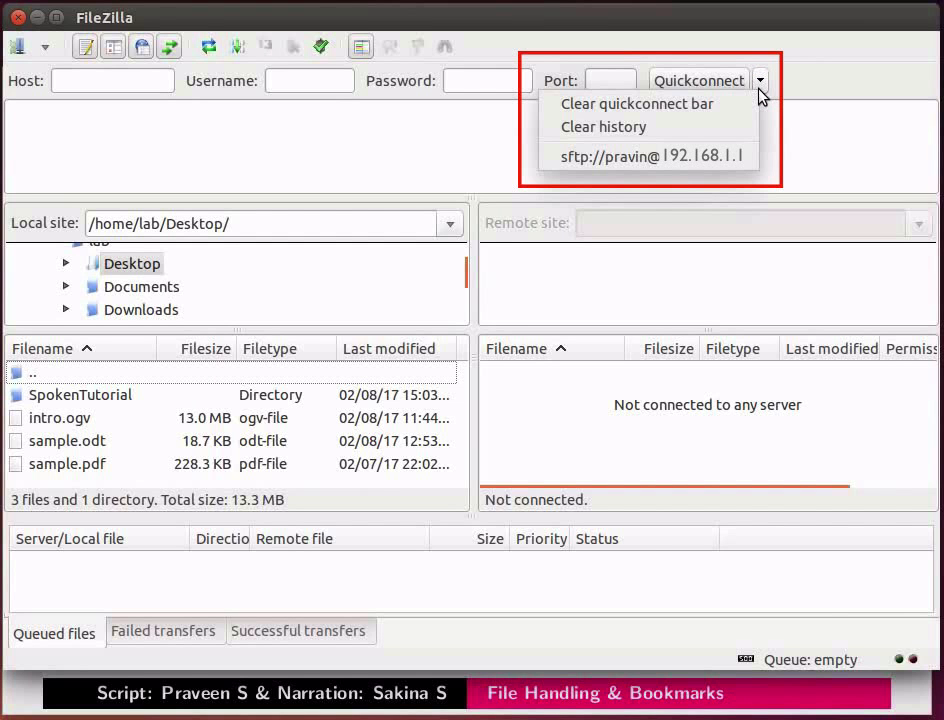
Reconnect to the recent SFTP server at 192.168.1.1 and open the remote Desktop/SpokenTutorial directory
click(752, 157)
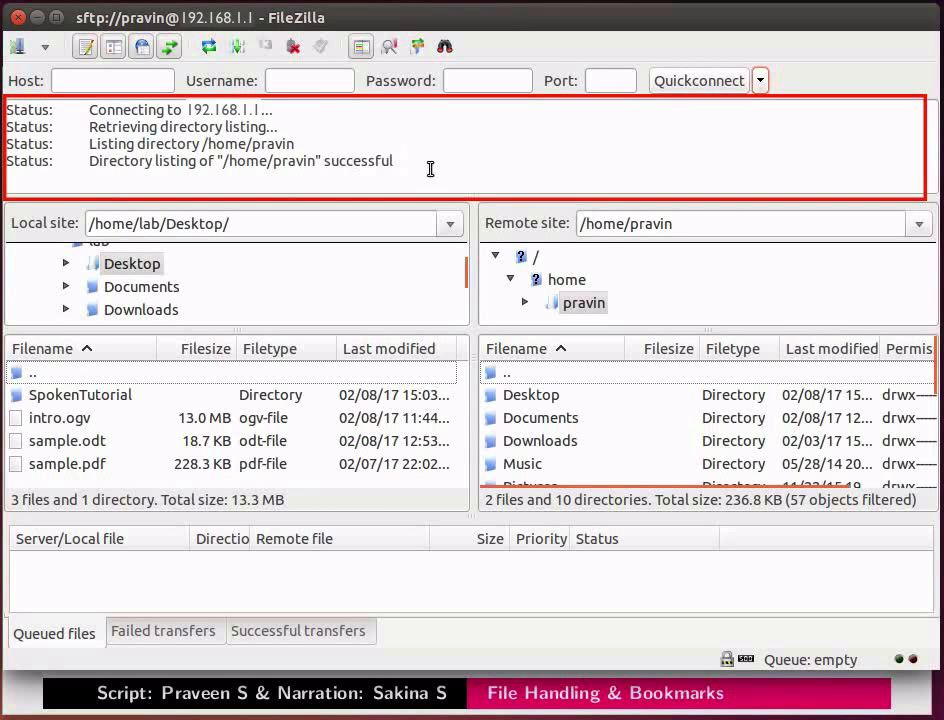
double_click(585, 404)
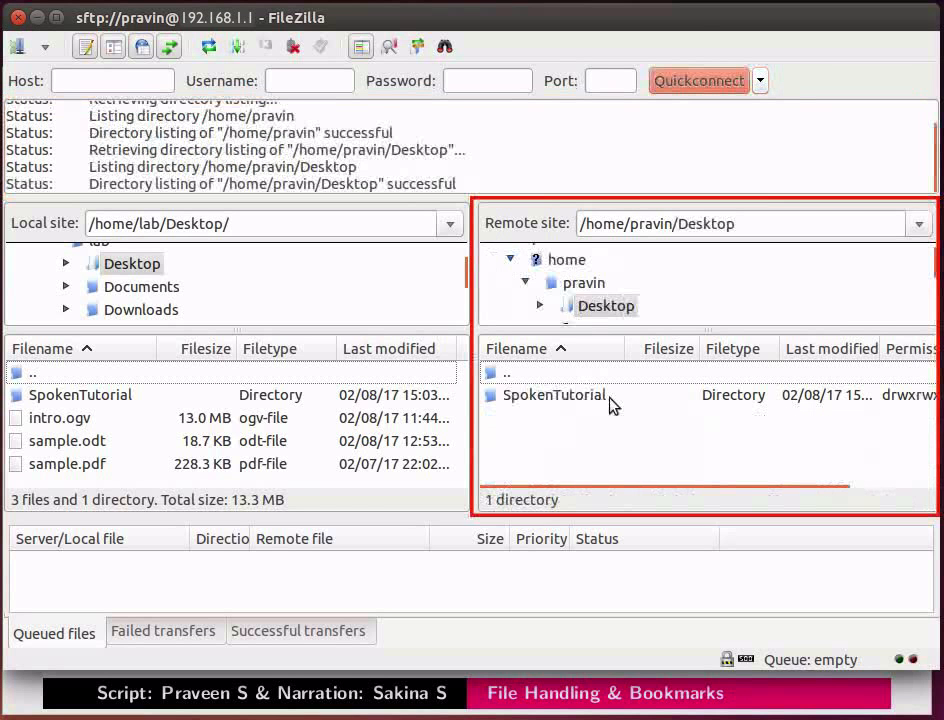
double_click(612, 405)
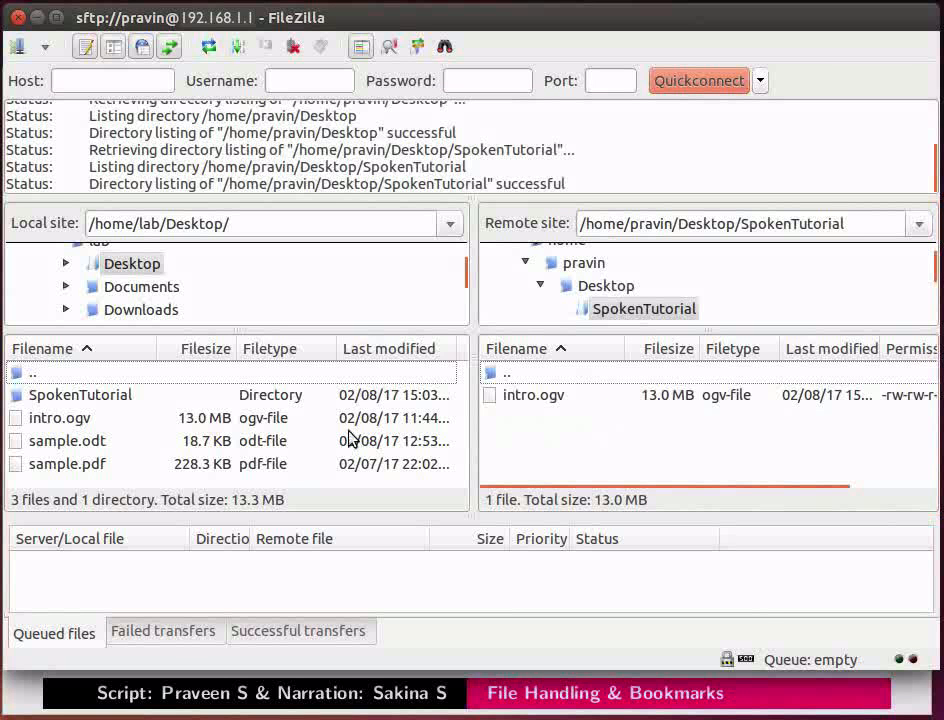
Upload sample.odt from the local Desktop to the remote SpokenTutorial directory
click(72, 450)
drag(72, 450, 510, 440)
Rename the remote file sample.odt to script.odt
click(594, 422)
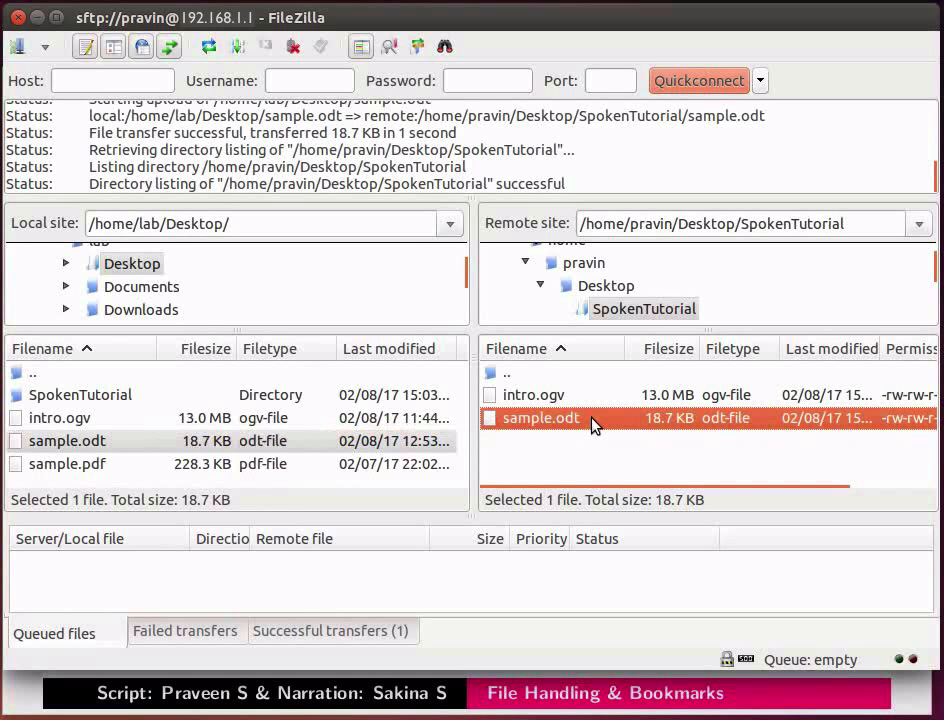
right_click(594, 425)
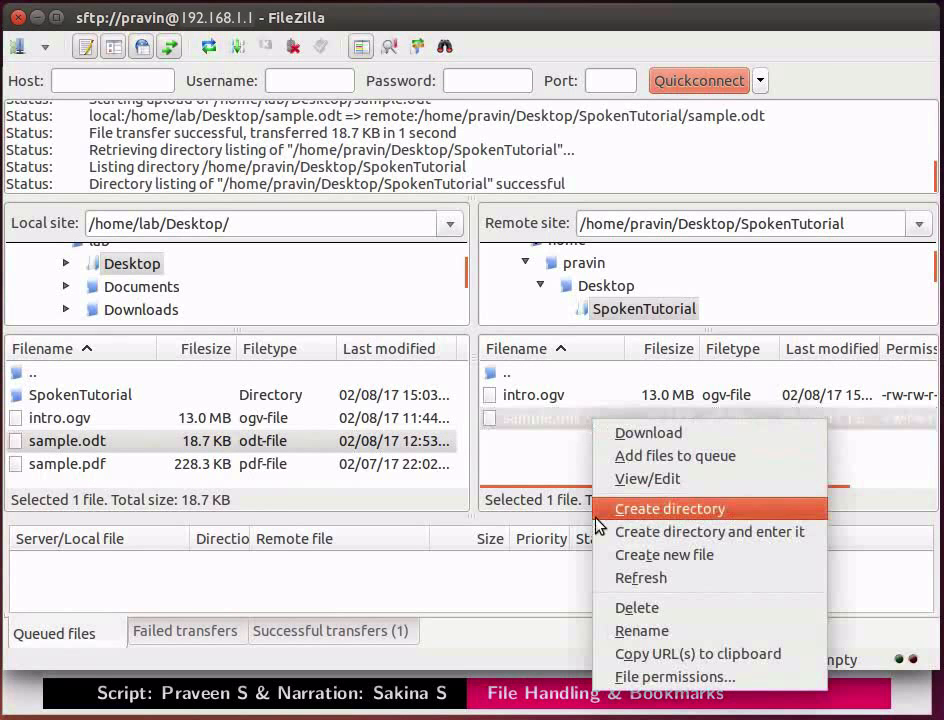
click(602, 632)
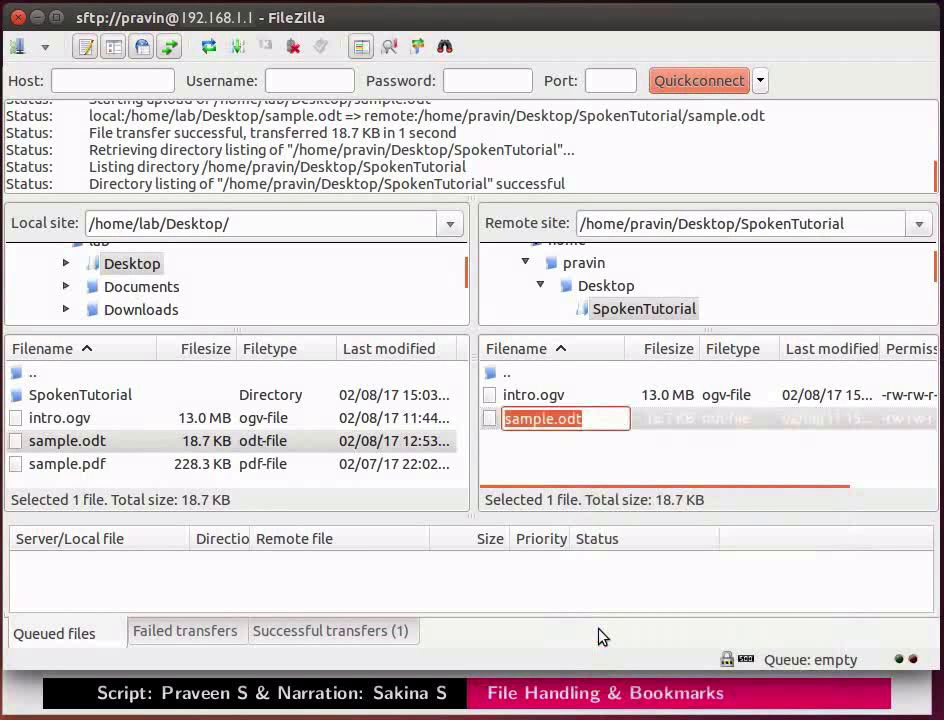
key(Home)
key(shift+Right)
key(shift+Right)
key(shift+Right)
key(shift+Right)
key(shift+Right)
key(shift+Right)
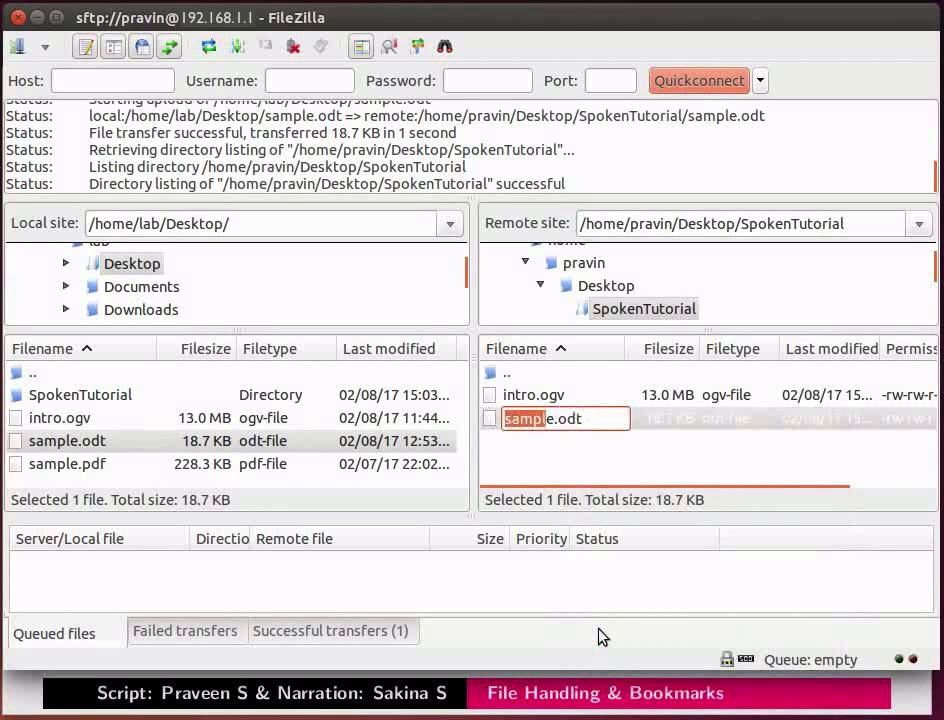
text(script)
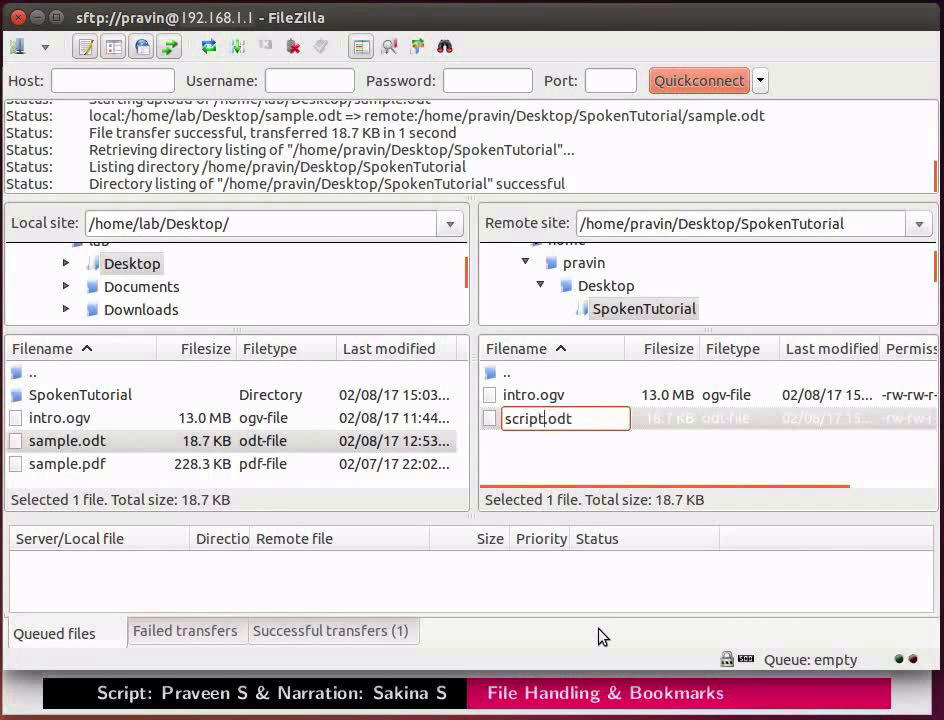
key(Return)
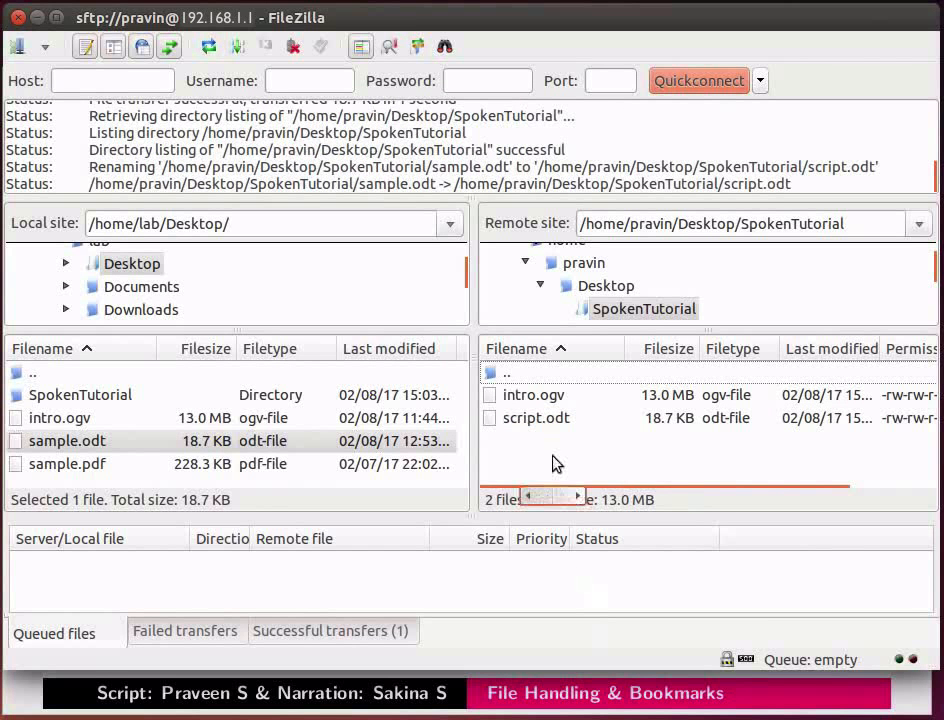
Open the remote script.odt for editing and delete its Title and Author lines
click(578, 424)
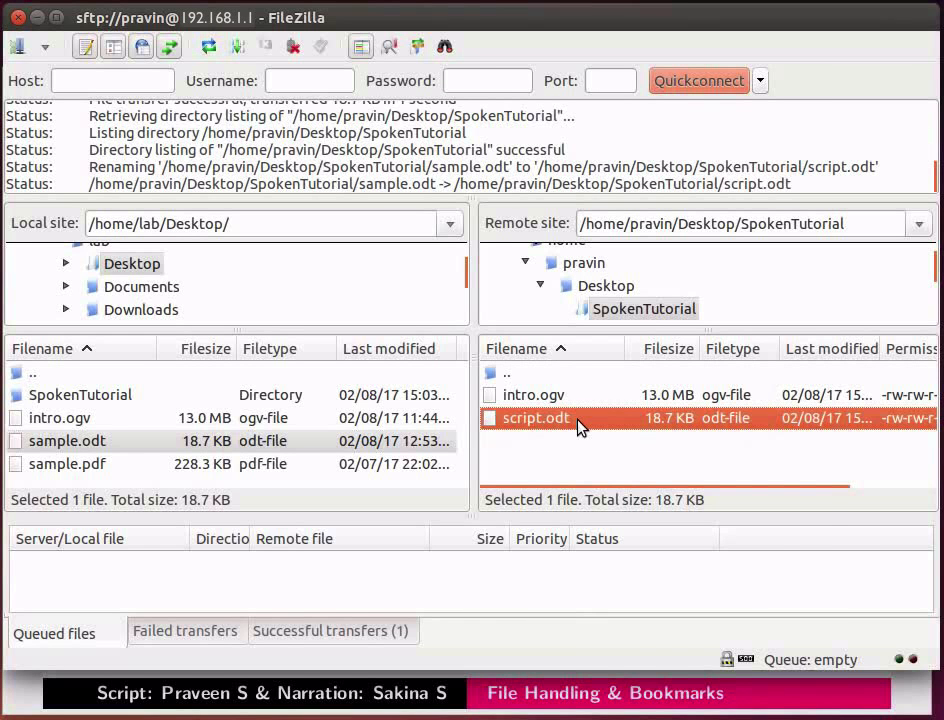
right_click(580, 427)
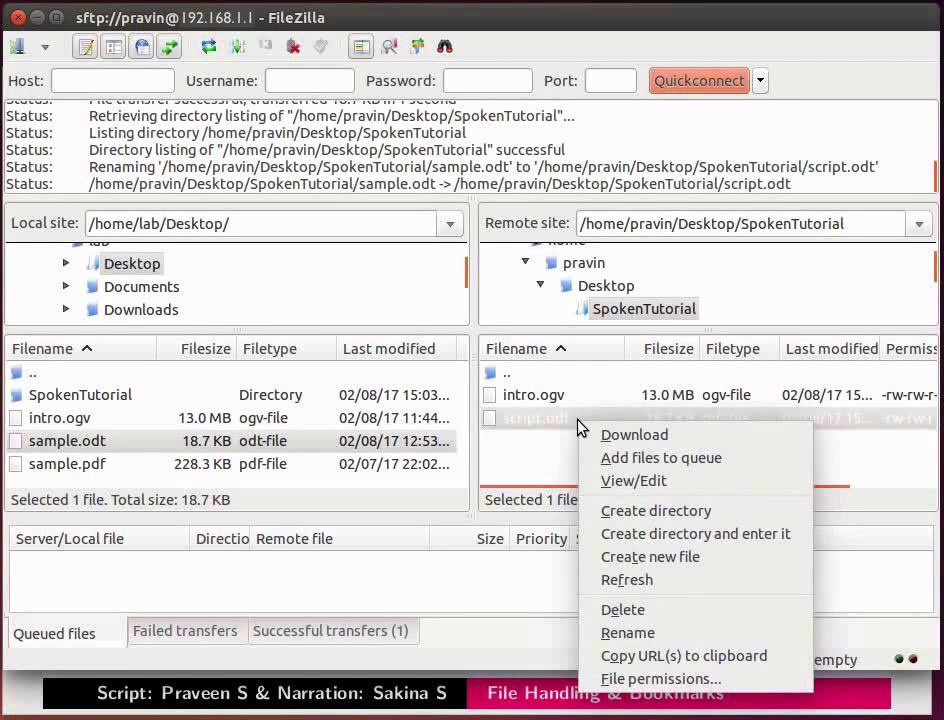
click(589, 481)
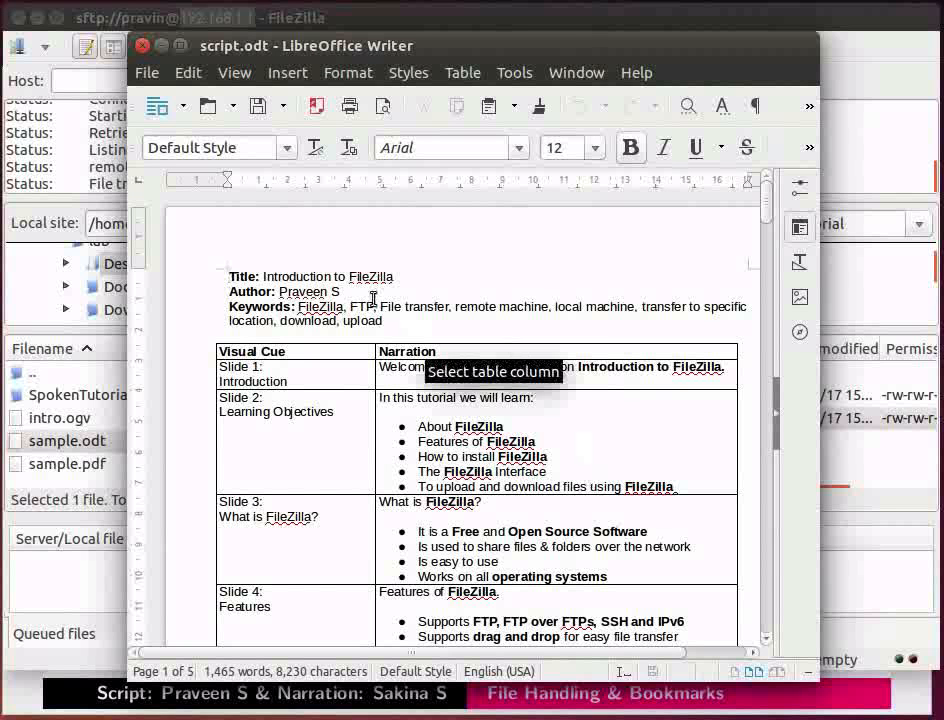
drag(340, 291, 219, 268)
key(Delete)
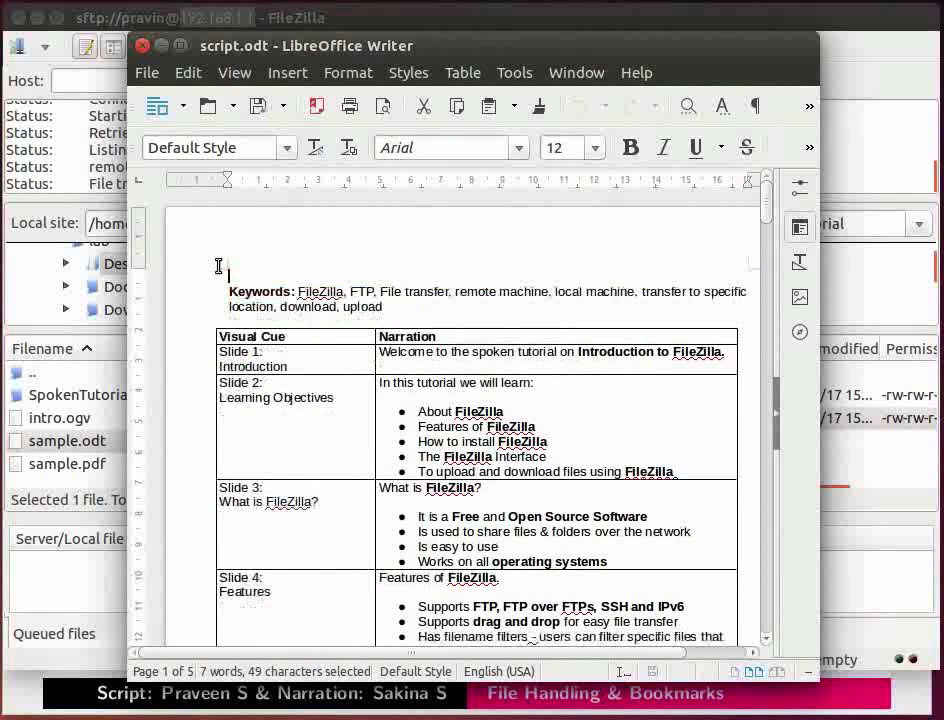
Save and close script.odt, and upload it back to the server with "Finish editing and delete local file" enabled
click(257, 108)
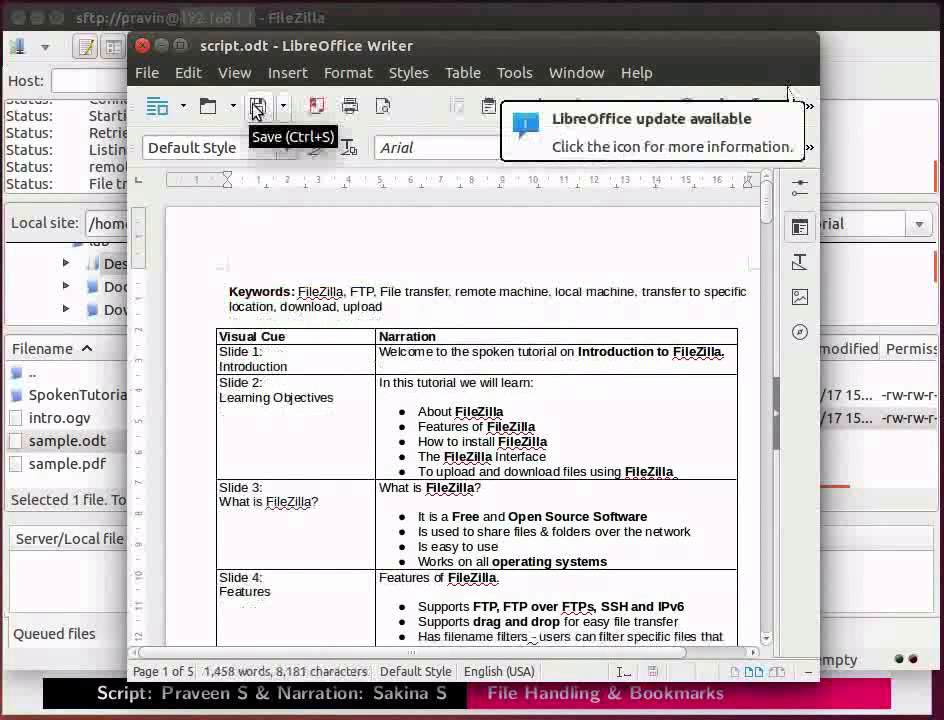
click(143, 47)
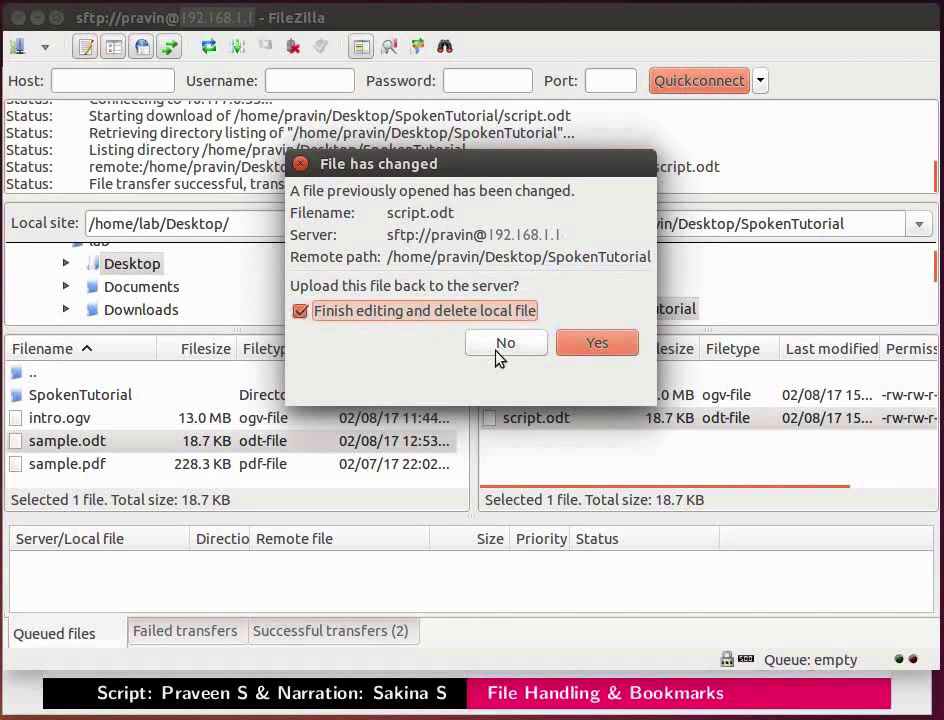
click(596, 343)
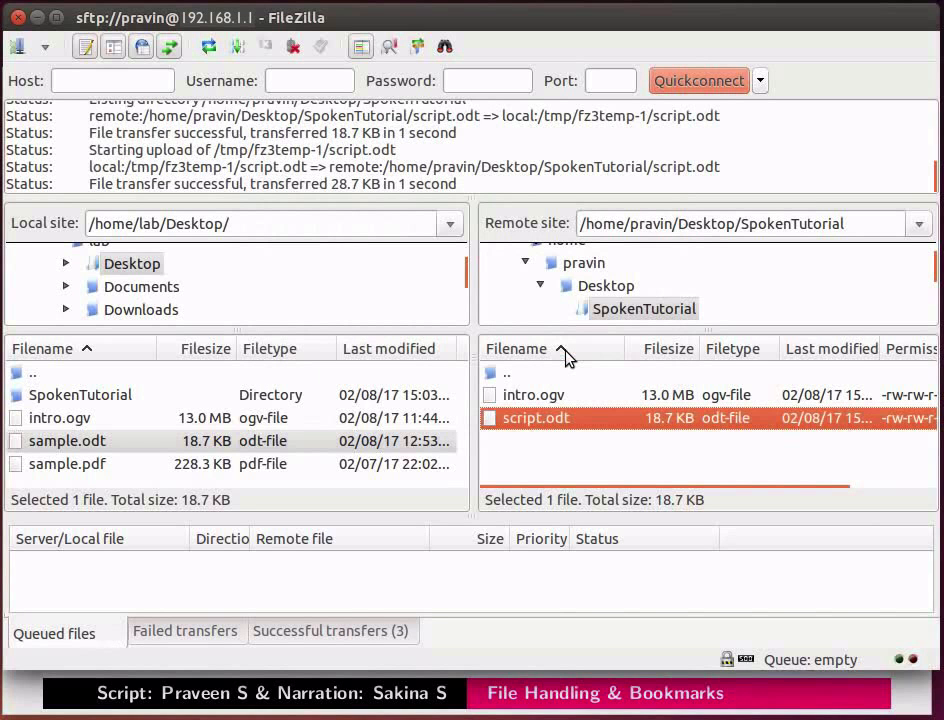
Apply file permissions with the numeric value 664 to the remote script.odt
right_click(589, 427)
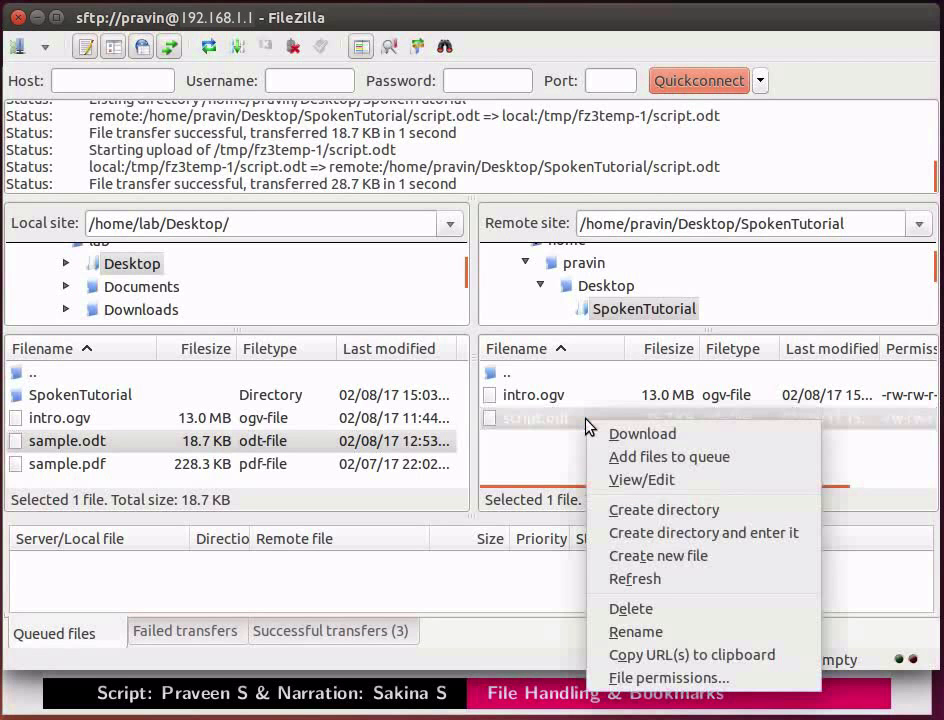
click(597, 679)
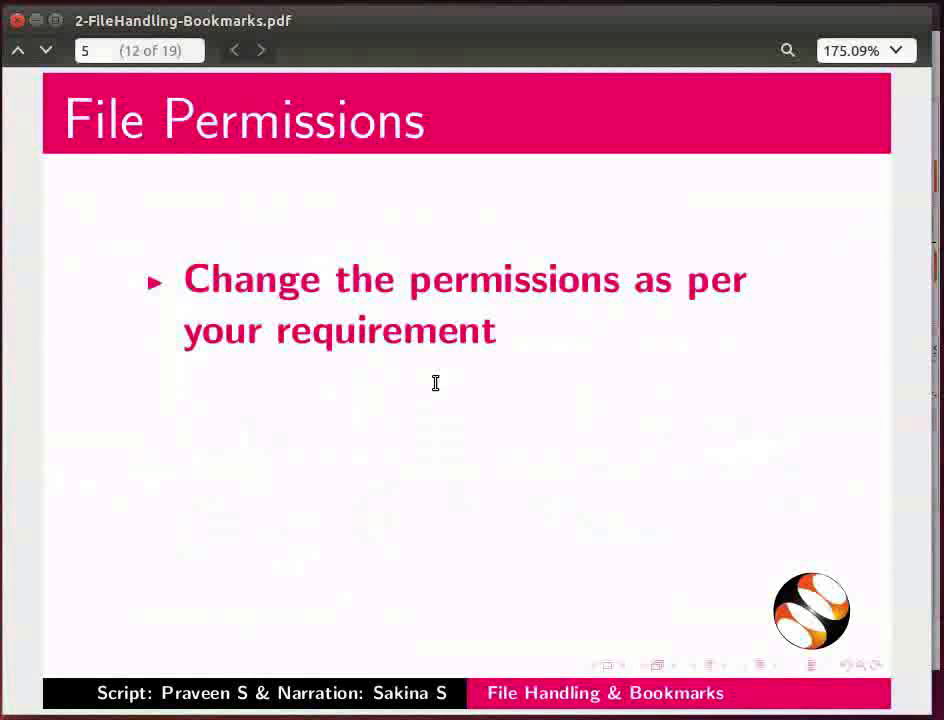
key(Page_Down)
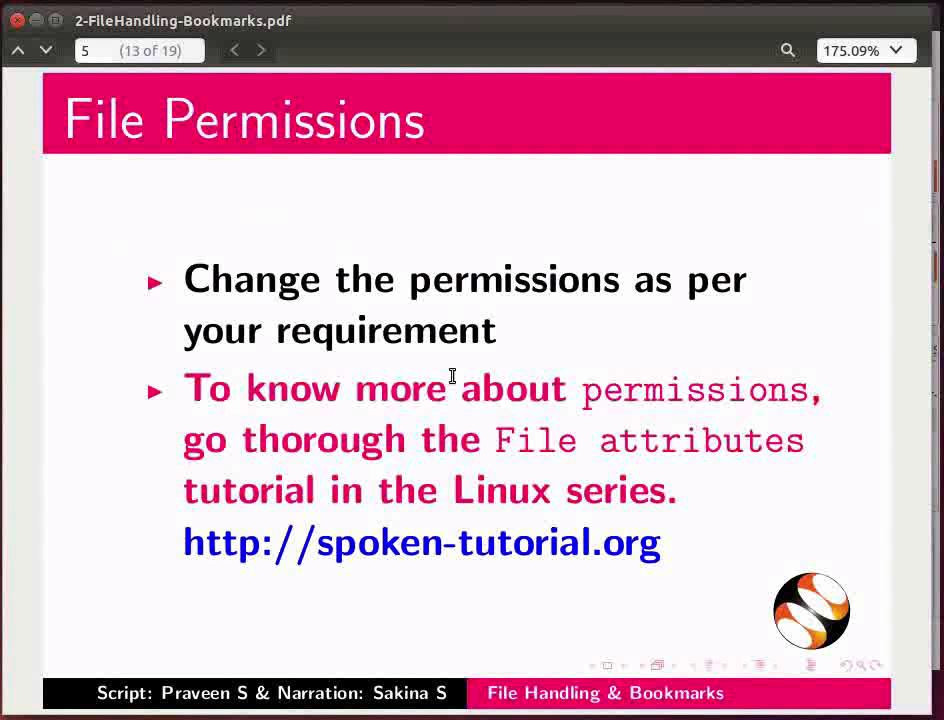
key(alt+Tab)
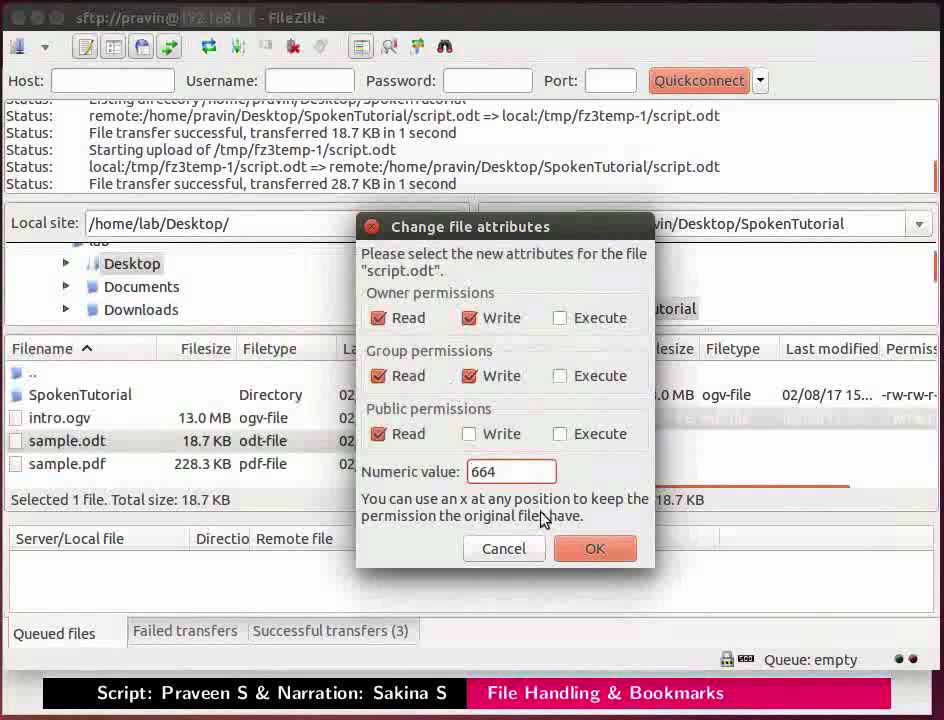
click(564, 553)
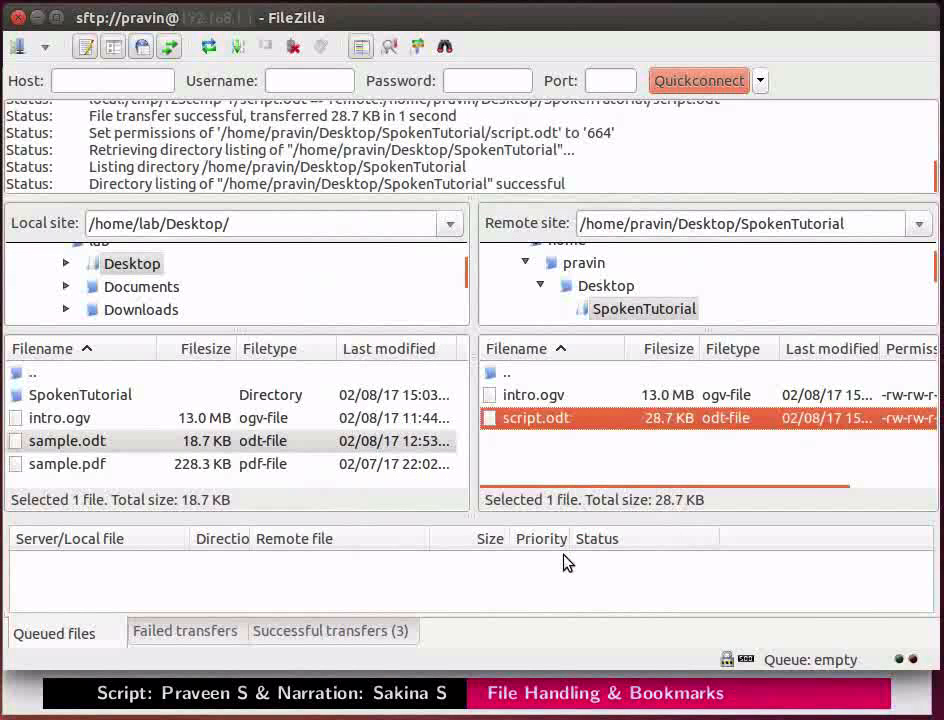
Delete script.odt from the remote SpokenTutorial directory and confirm the deletion
right_click(585, 426)
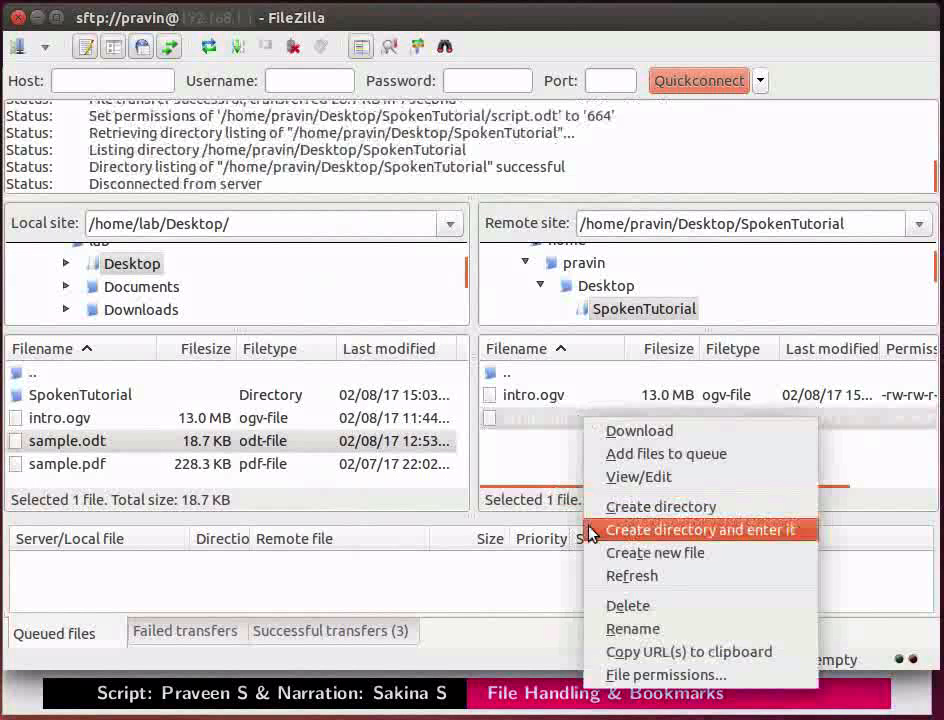
click(593, 606)
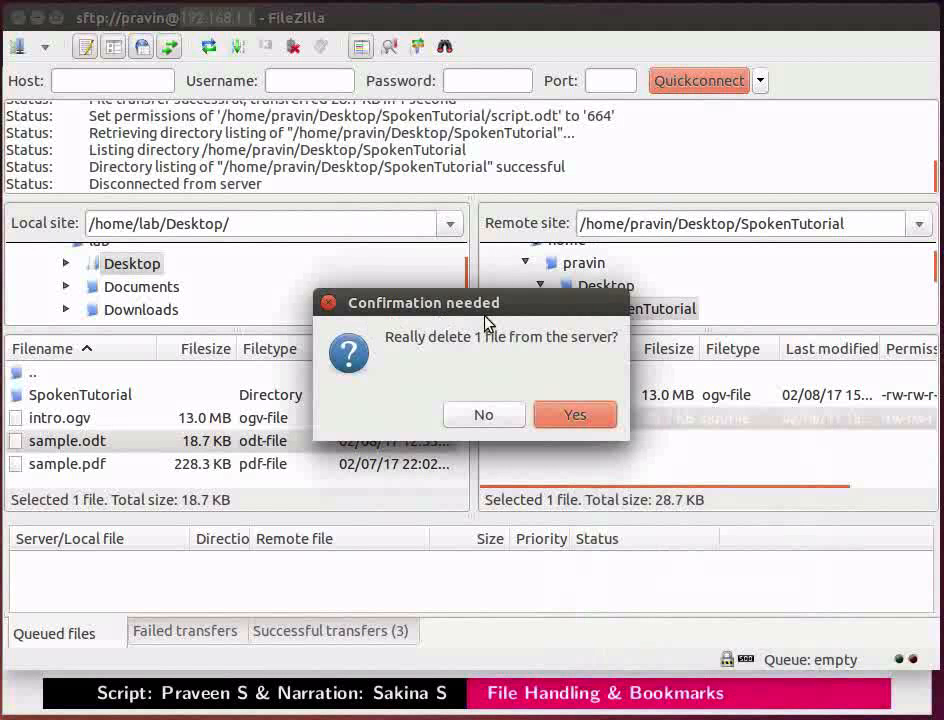
click(551, 415)
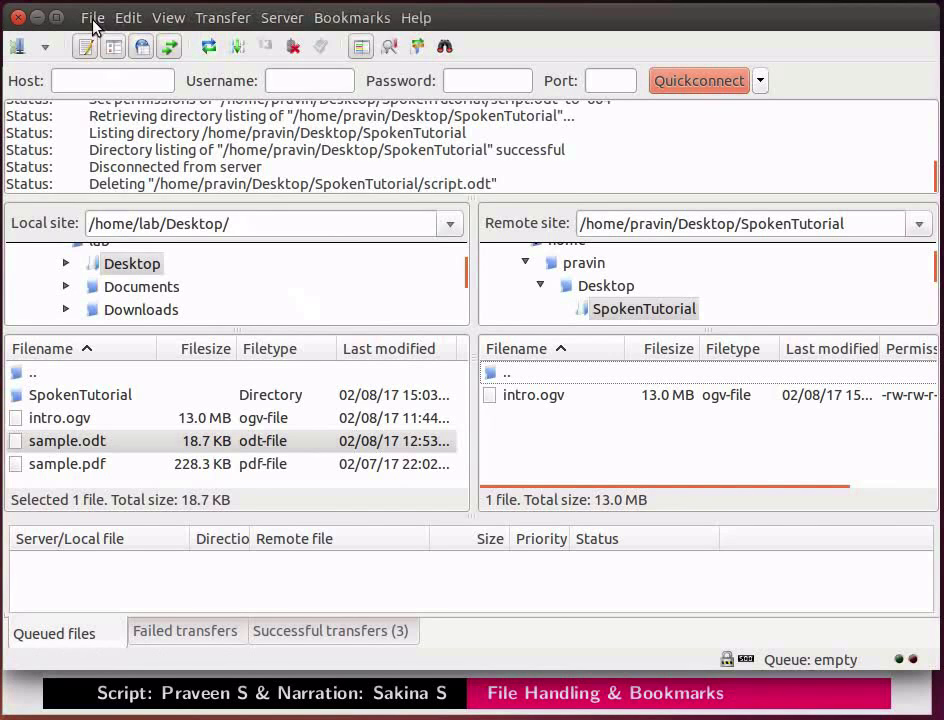
Copy the current connection to the Site Manager and save the new site entry as Mysite
click(92, 19)
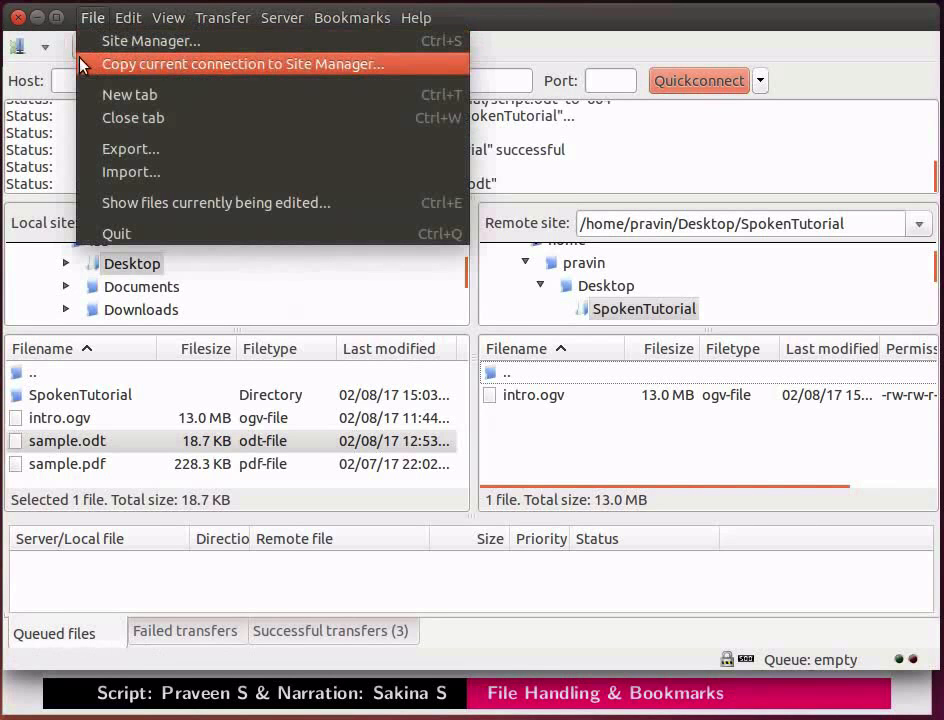
click(85, 66)
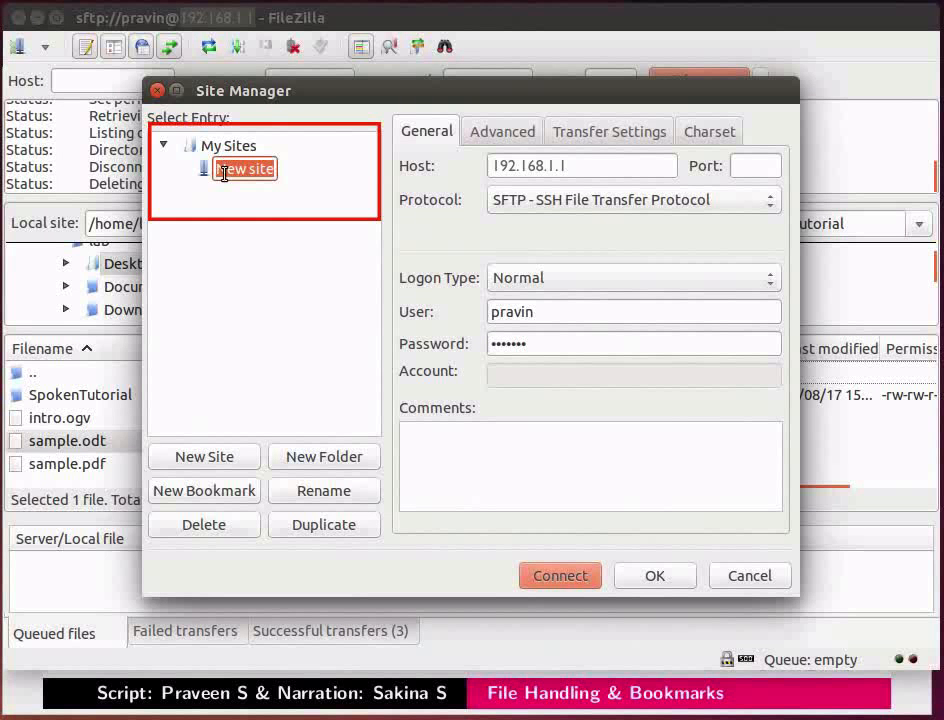
text(Mysite)
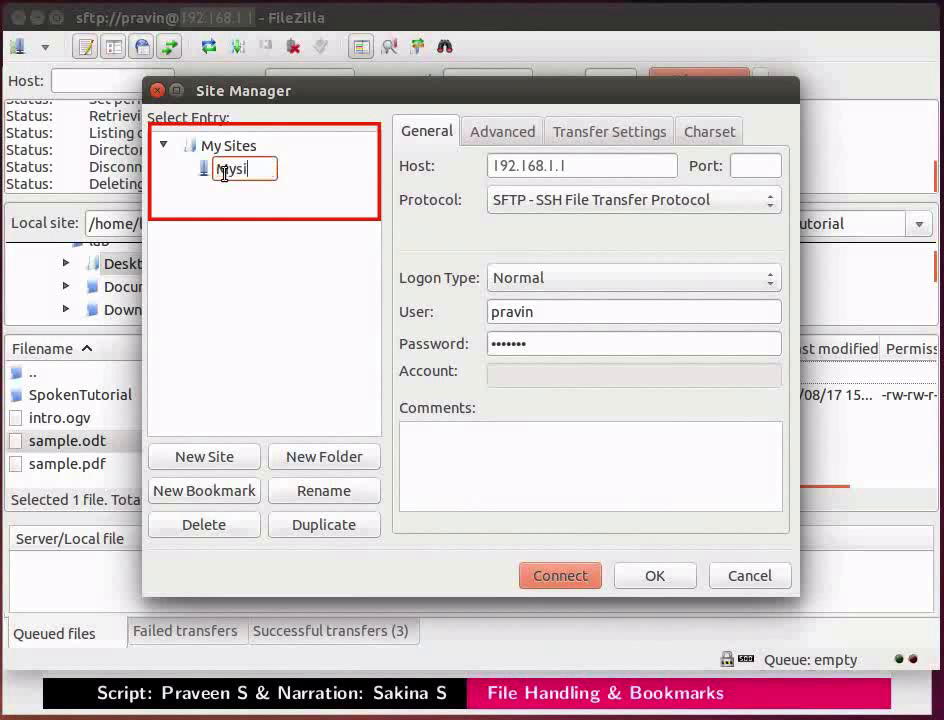
click(666, 586)
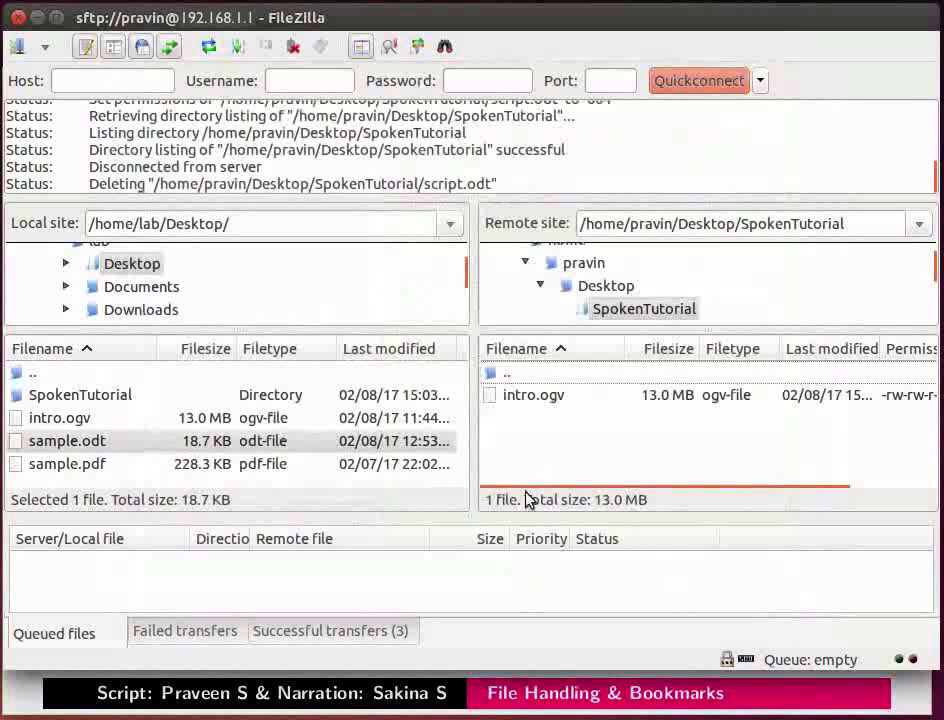
Add a site-specific bookmark named Spoken for the local Desktop and remote SpokenTutorial directories
mouse_move(288, 22)
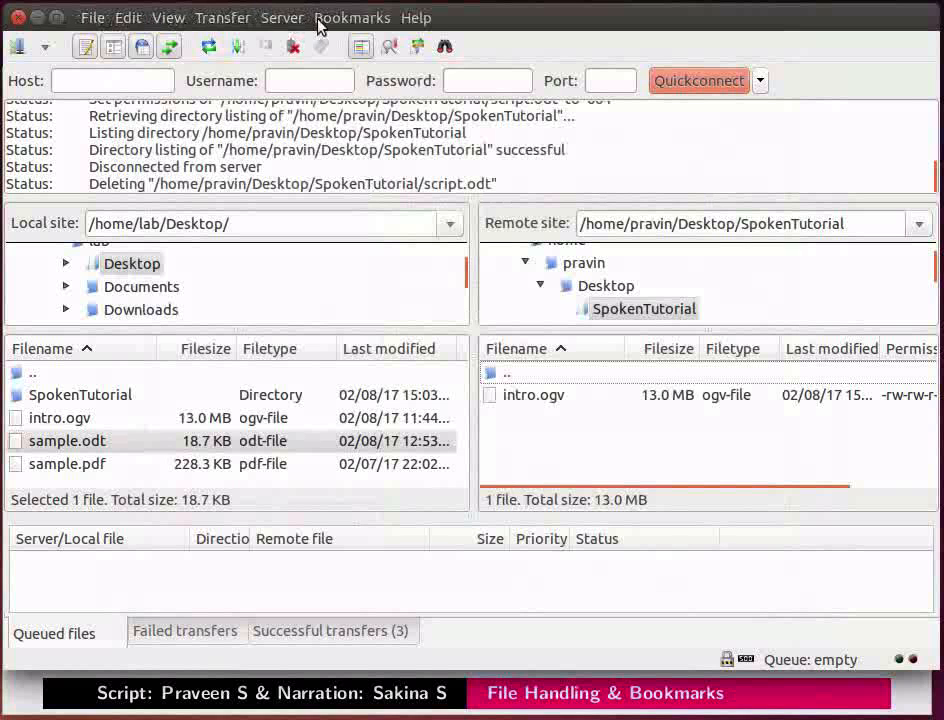
click(318, 22)
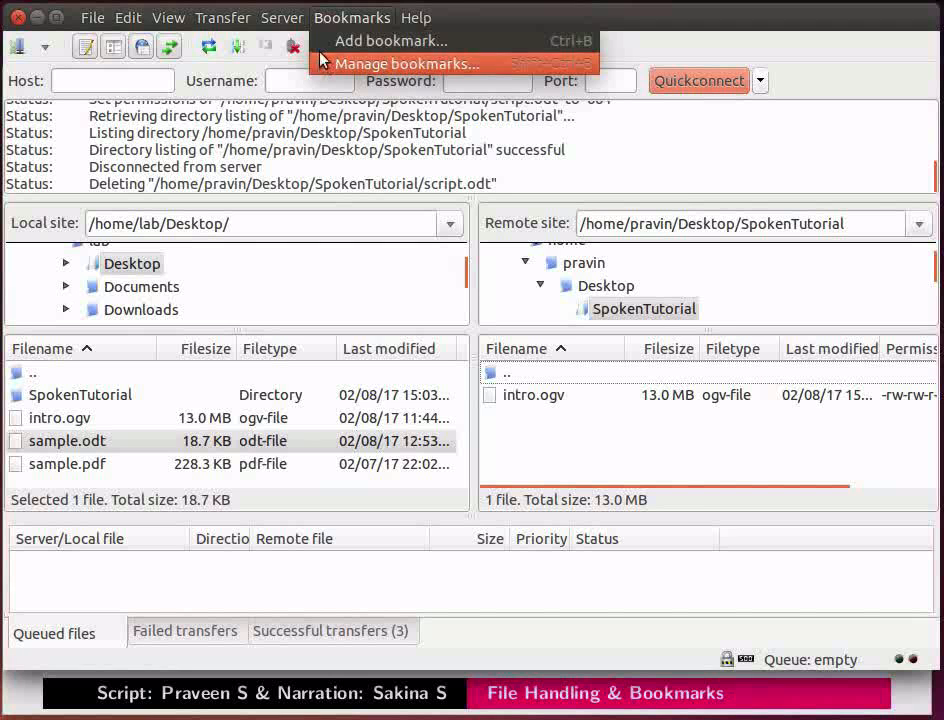
click(319, 43)
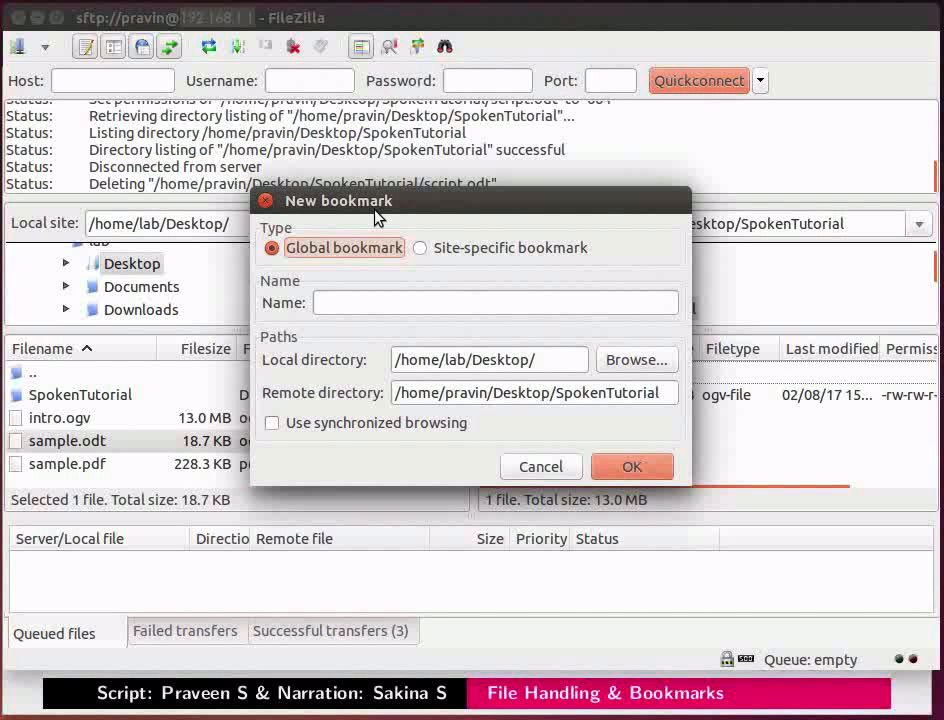
click(447, 262)
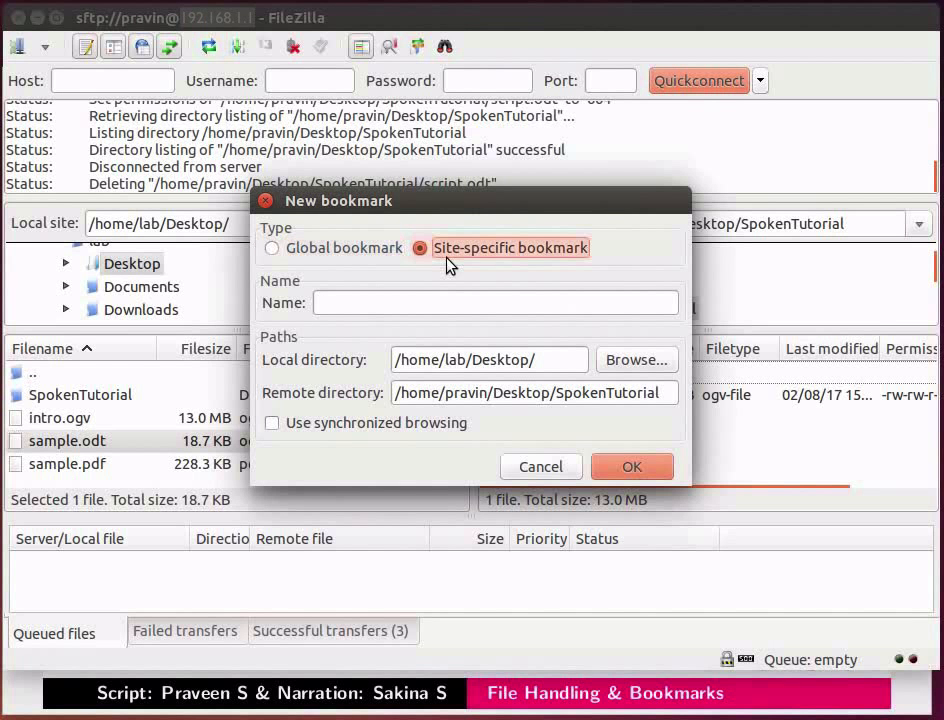
click(443, 300)
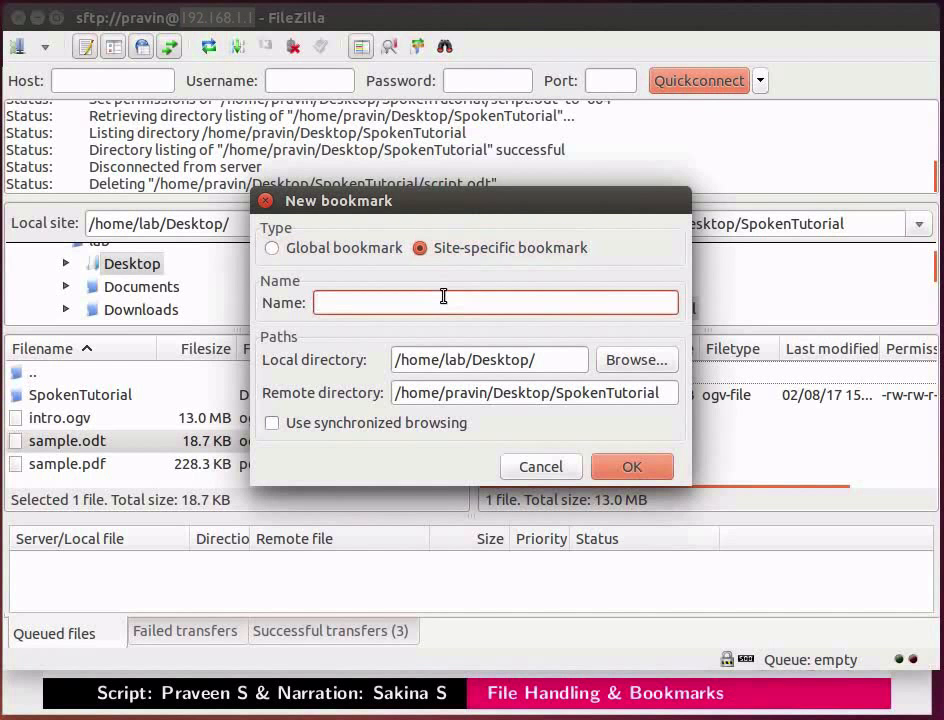
text(Spoken)
click(622, 466)
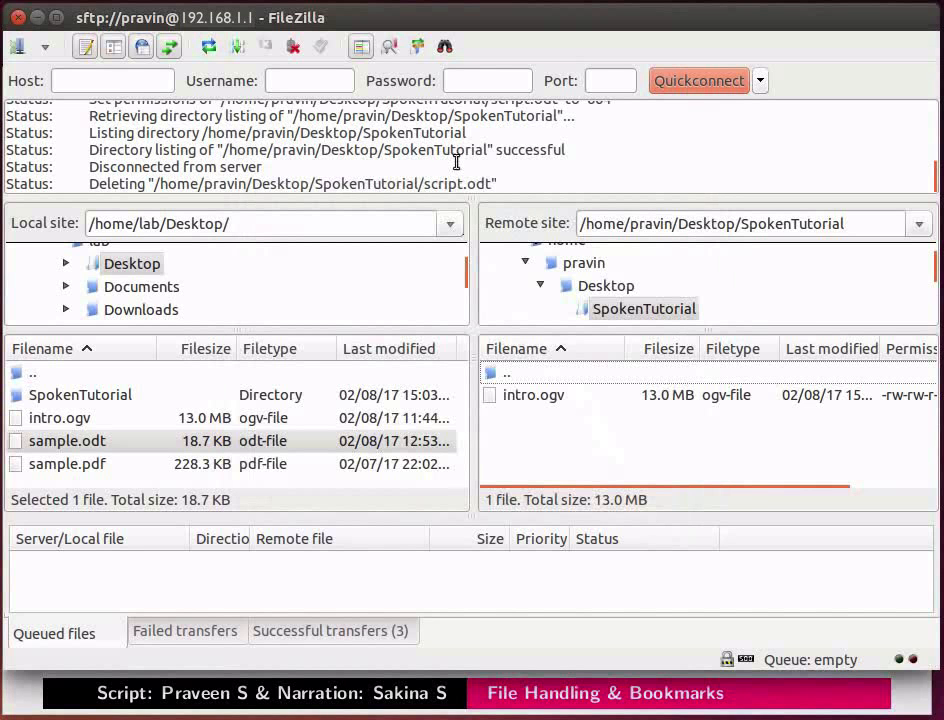
Go to the directories stored in the Spoken bookmark
mouse_move(360, 18)
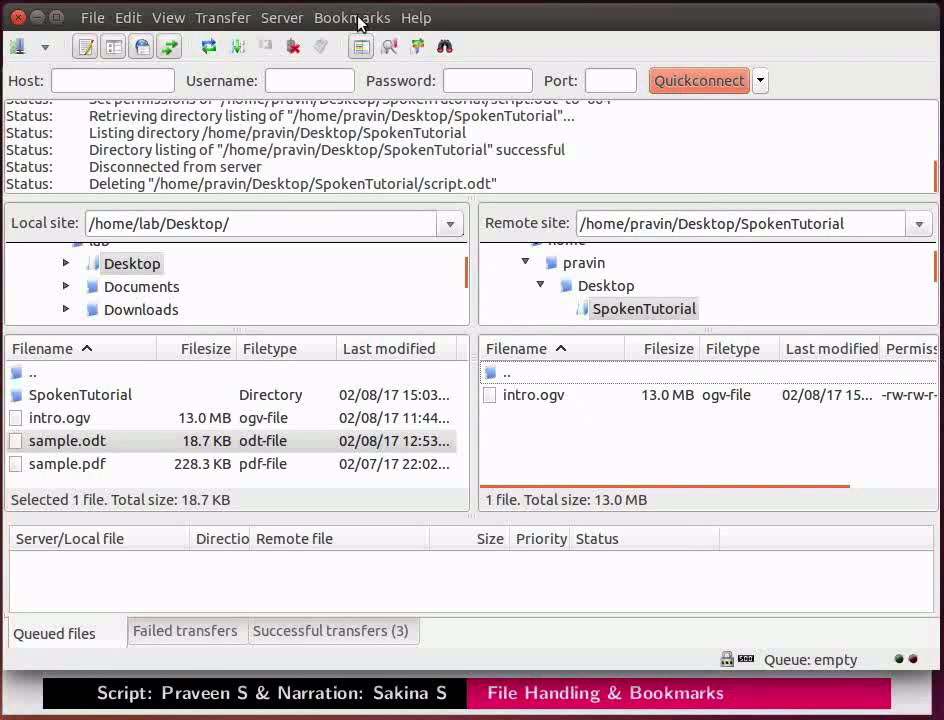
click(355, 18)
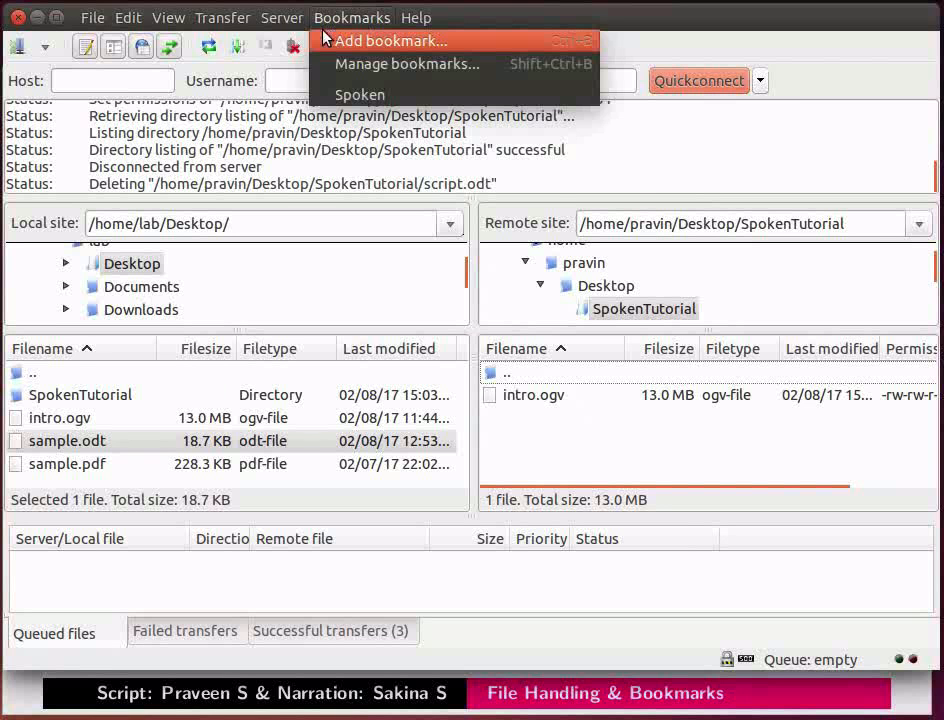
click(323, 95)
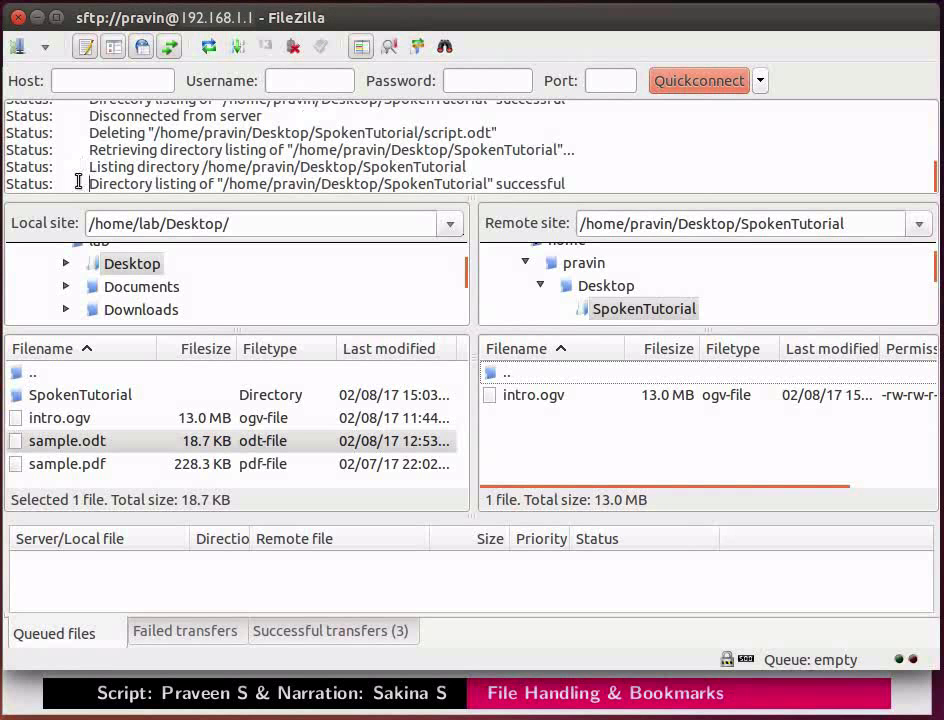
drag(78, 183, 317, 201)
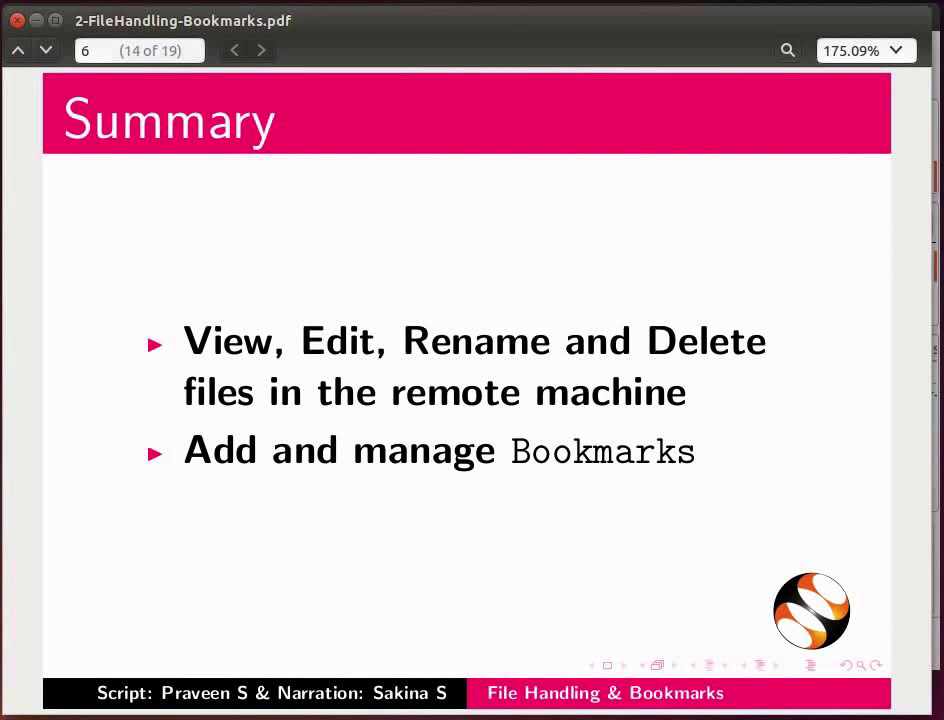
key(Page_Down)
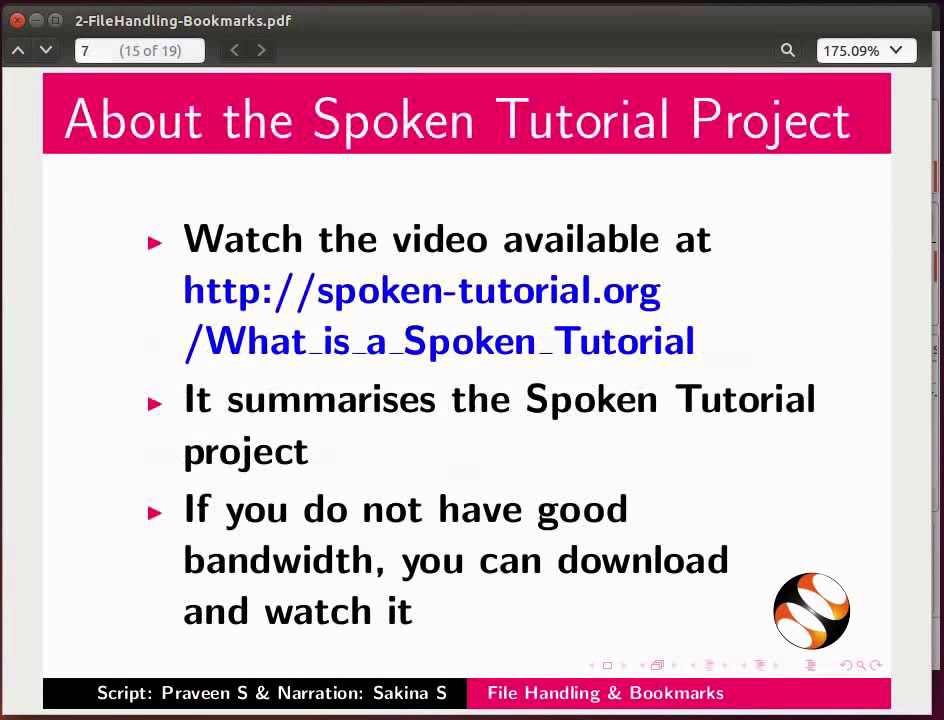